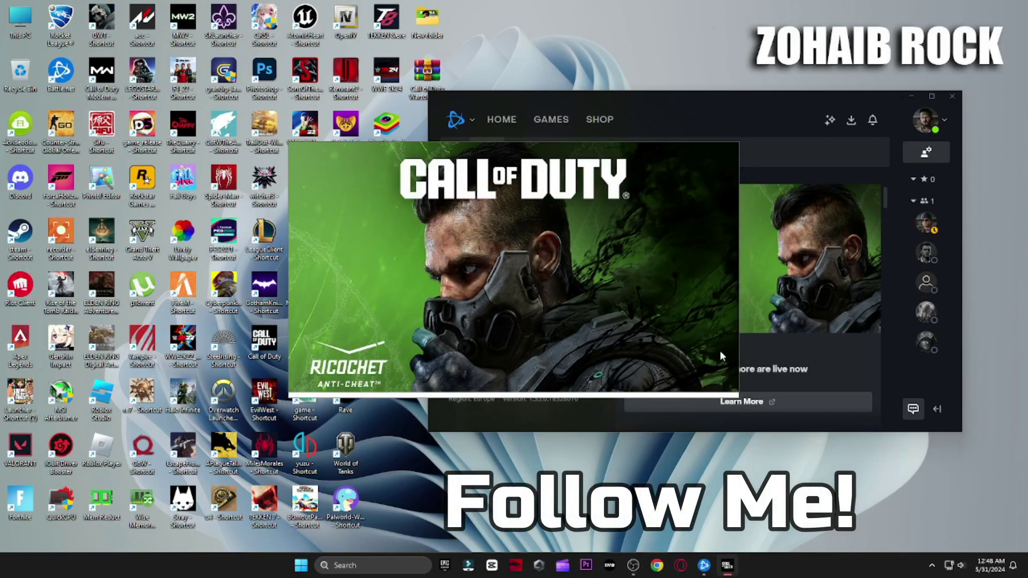
# - Check for updates in Windows Update and bring up the PC's power options
pyautogui.click(952, 96)
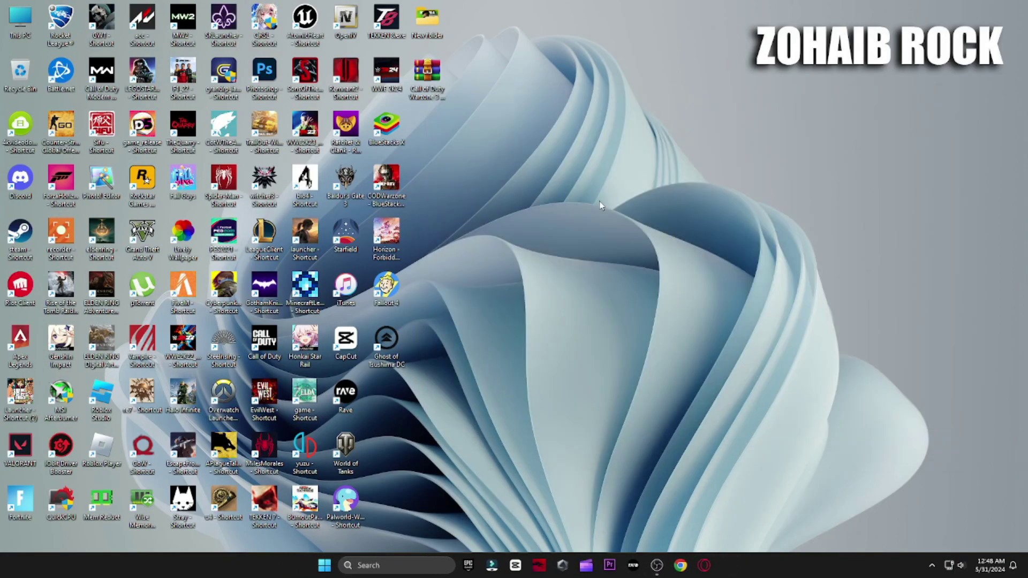
pyautogui.click(411, 559)
pyautogui.write('windows')
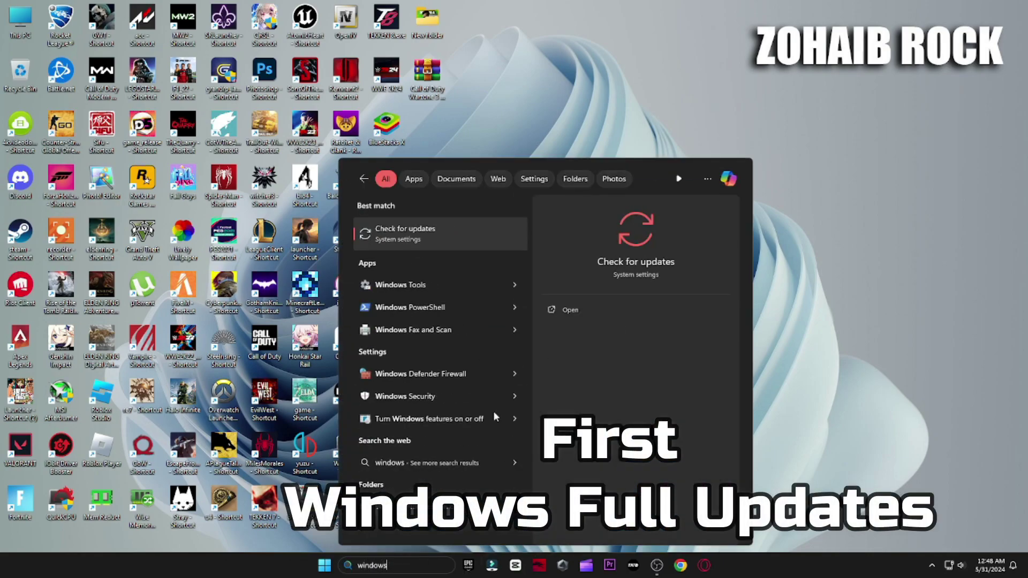
pyautogui.click(404, 242)
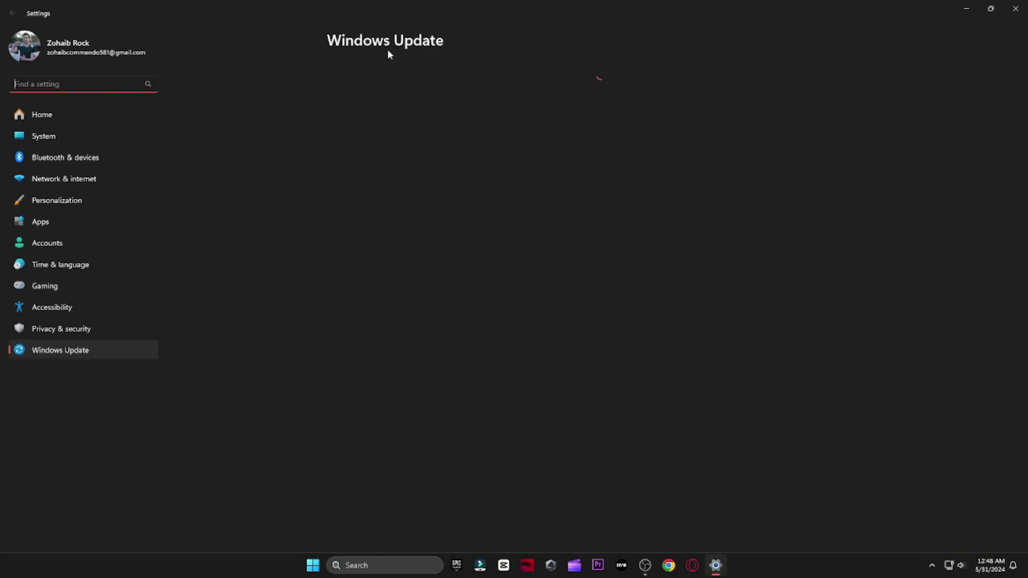
pyautogui.click(803, 96)
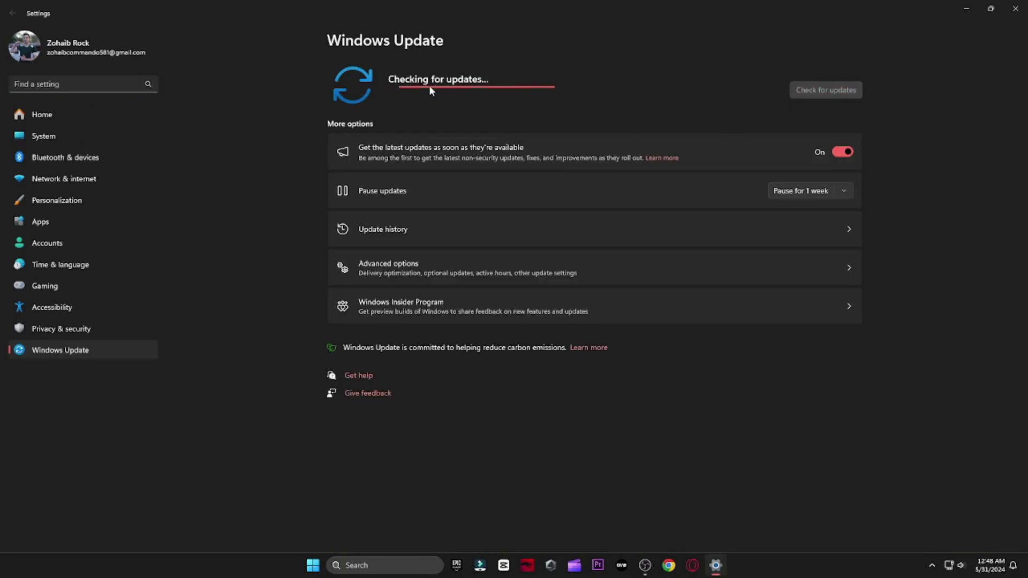
pyautogui.click(313, 564)
pyautogui.click(646, 529)
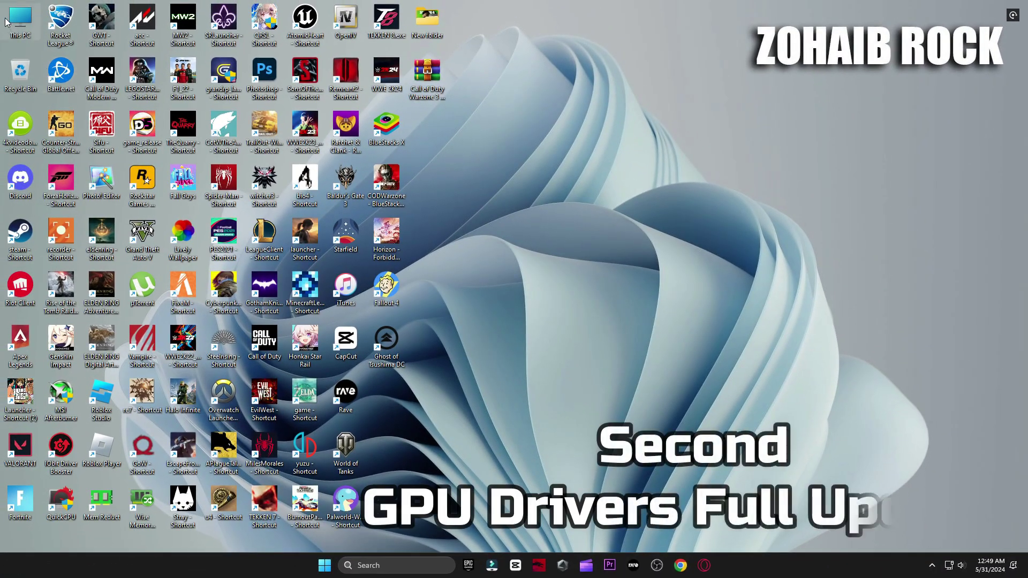
# - Open Device Manager in Computer Management and expand the display adapters
pyautogui.rightClick(16, 21)
pyautogui.click(60, 161)
pyautogui.press('Escape')
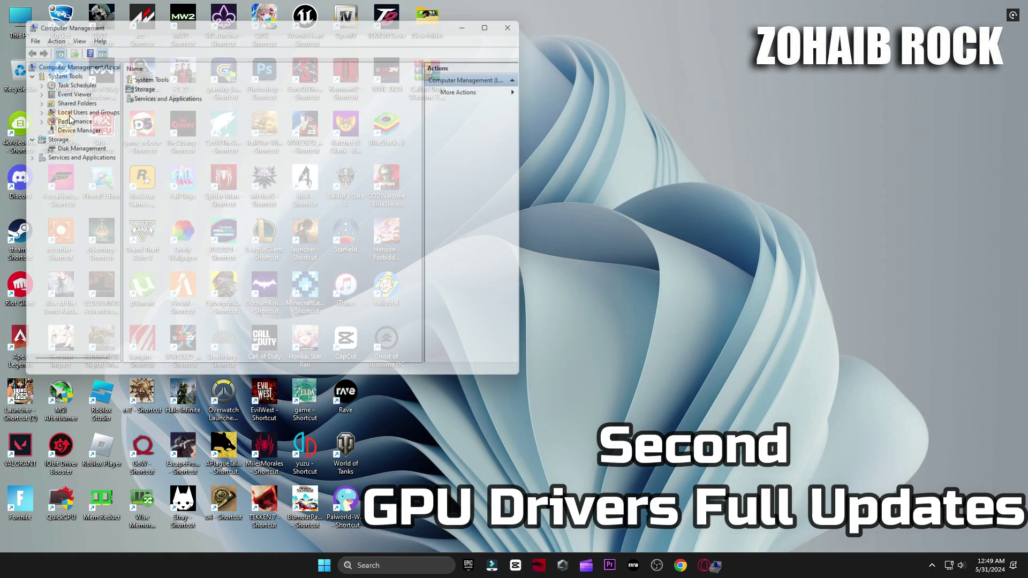
pyautogui.click(68, 126)
pyautogui.click(171, 98)
pyautogui.click(131, 98)
# - Search automatically for an updated NVIDIA GeForce RTX 3070 driver and close Computer Management
pyautogui.click(175, 107)
pyautogui.rightClick(193, 107)
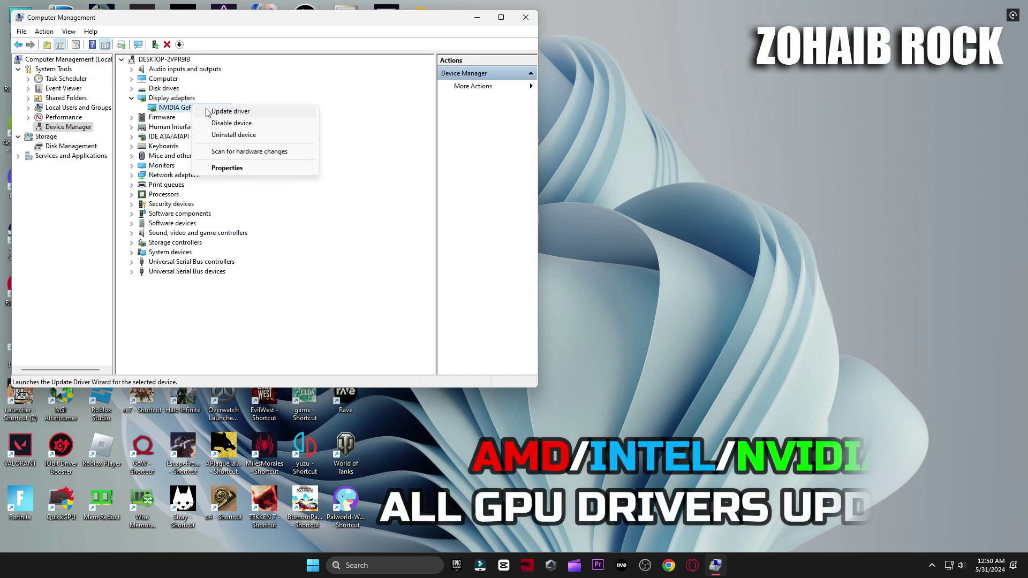
pyautogui.click(231, 111)
pyautogui.click(225, 174)
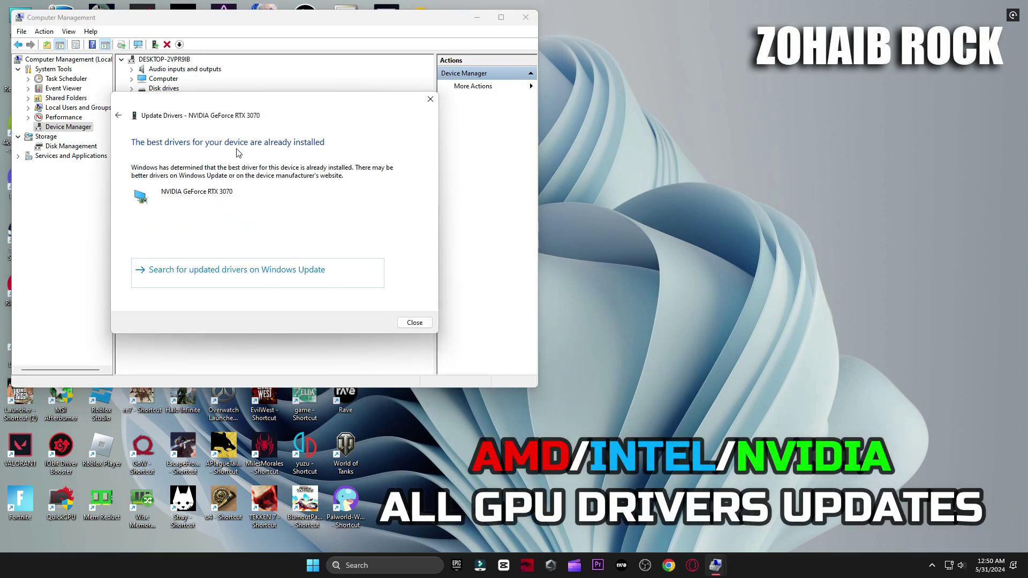
pyautogui.click(430, 99)
pyautogui.click(525, 17)
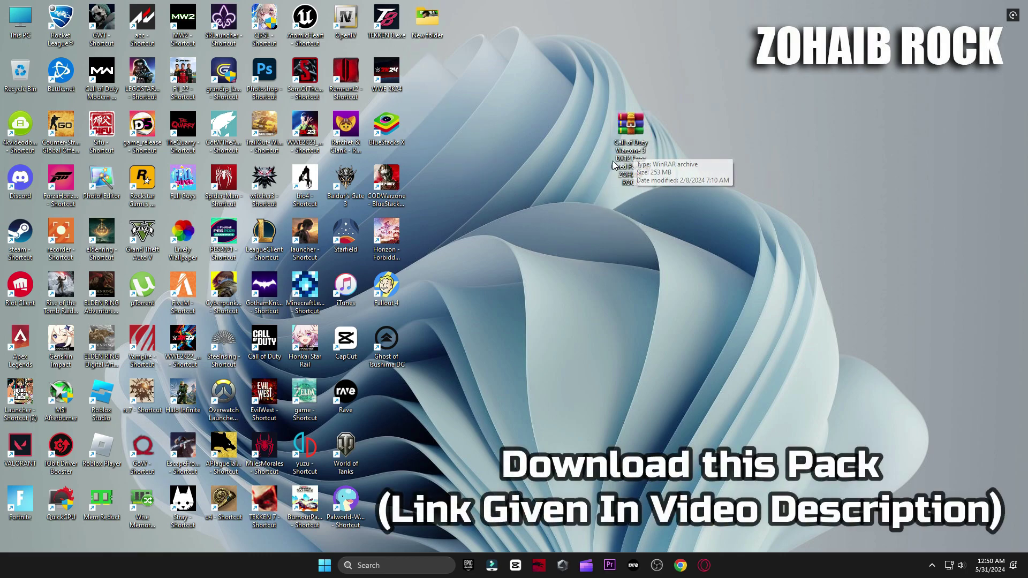
# - Extract the Call of Duty Warzone 3 DX12 error fix archive onto the desktop with WinRAR and open the extracted folder
pyautogui.rightClick(627, 136)
pyautogui.moveTo(650, 327)
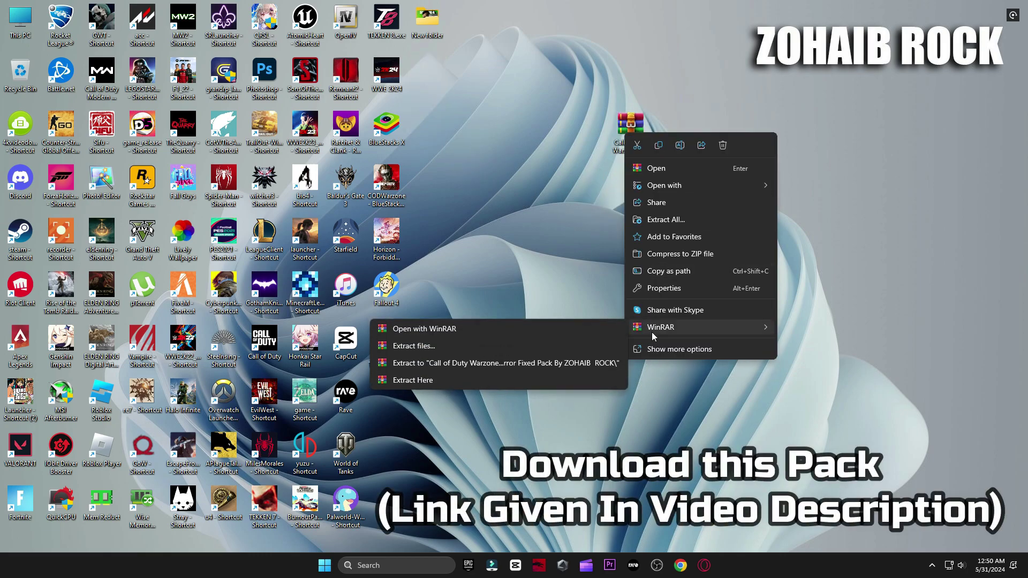
pyautogui.click(448, 380)
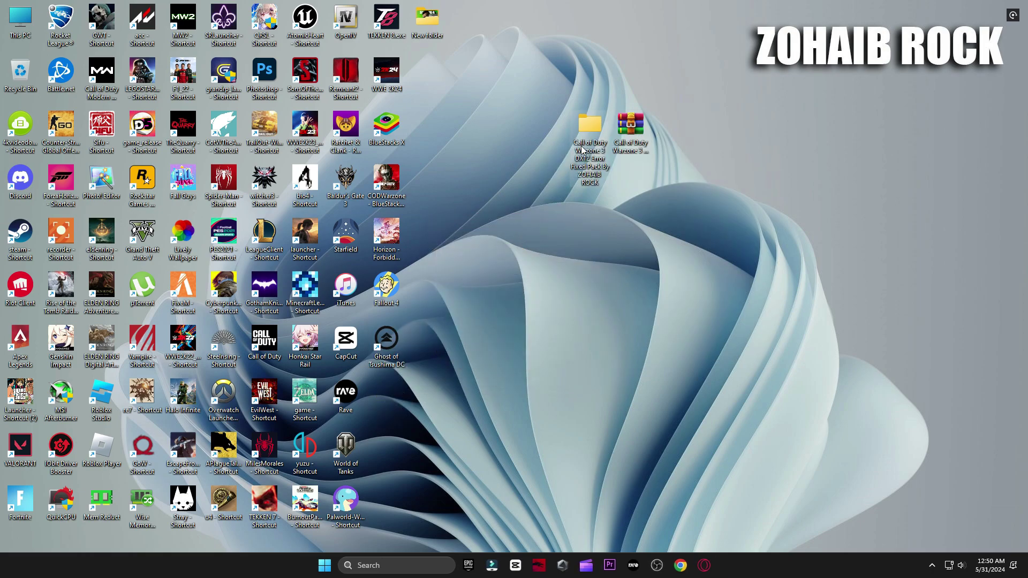
pyautogui.doubleClick(591, 128)
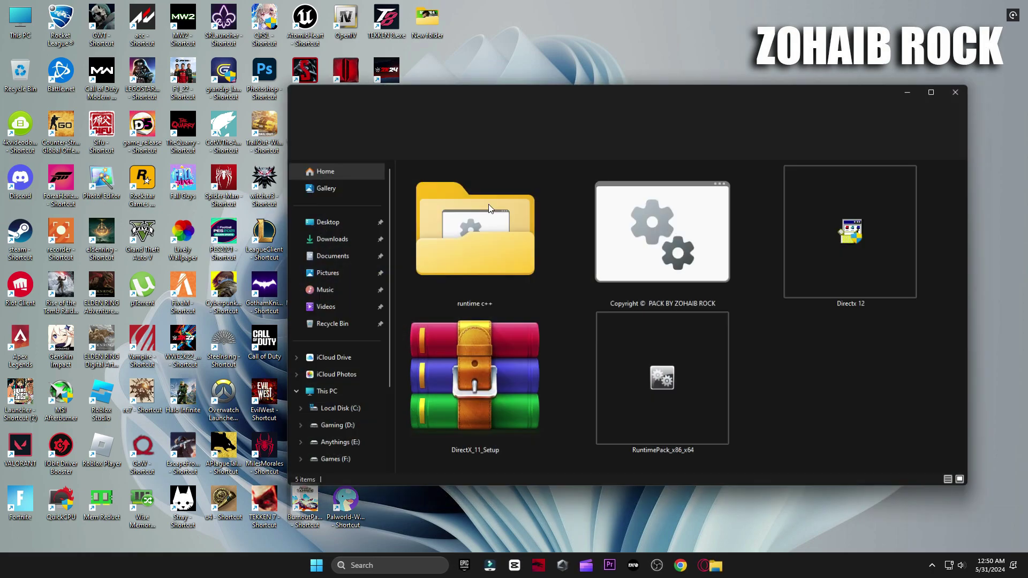
# - Install DirectX by running DXSETUP.exe from the DirectX_11_Setup archive, accepting the agreement, and close the archive
pyautogui.doubleClick(533, 348)
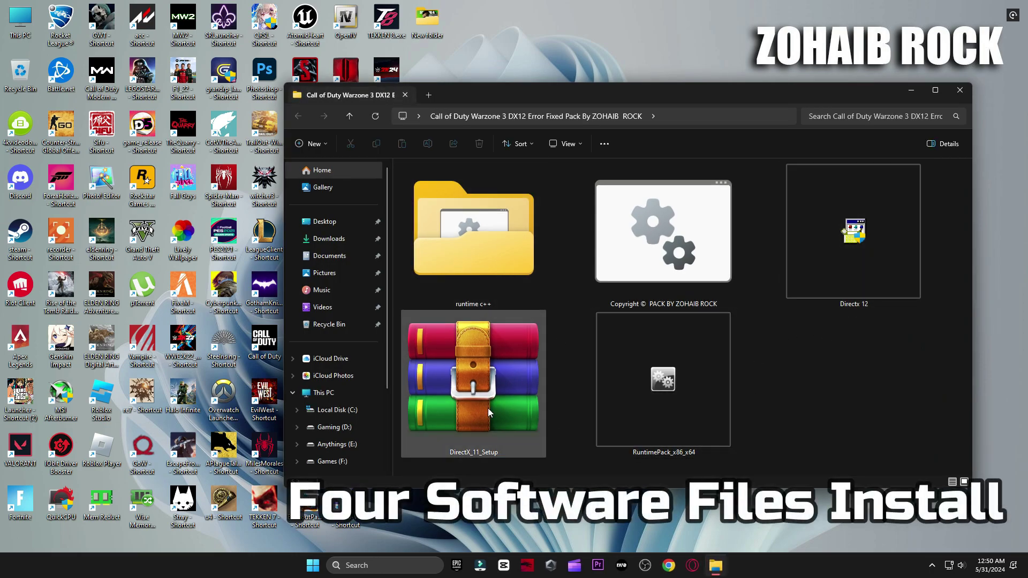
pyautogui.scroll(-15, 283, 393)
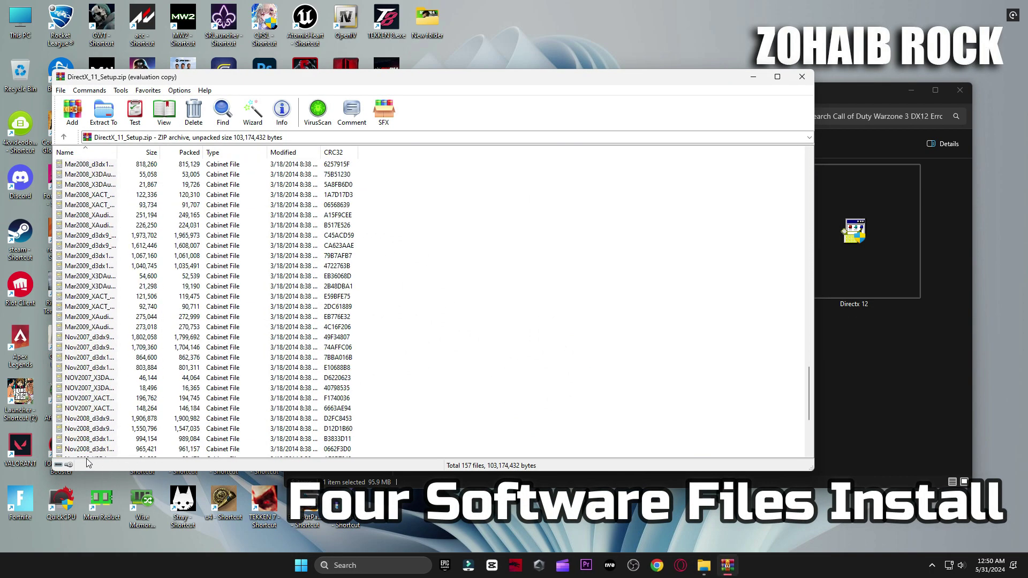
pyautogui.click(489, 278)
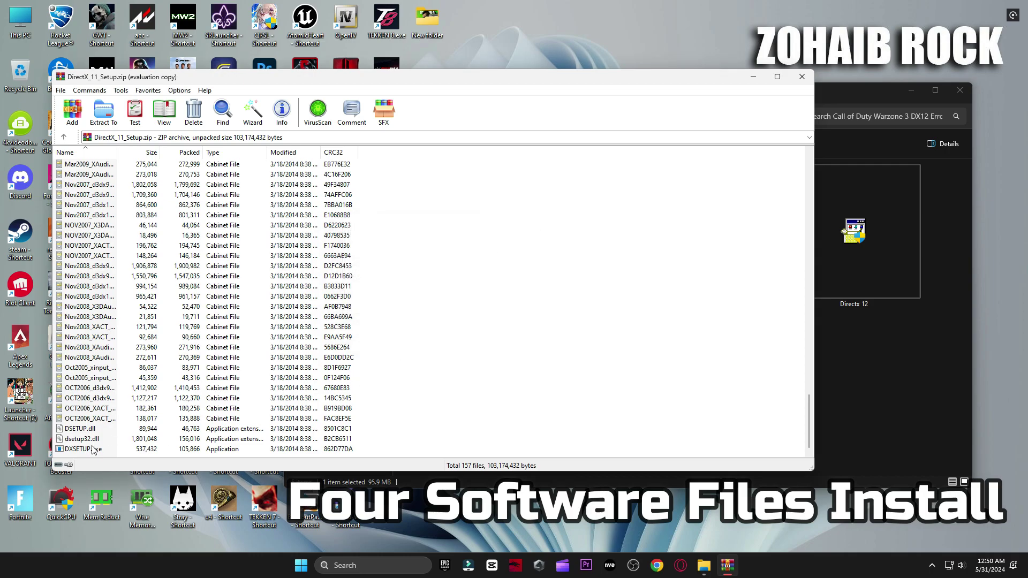
pyautogui.doubleClick(85, 449)
pyautogui.click(535, 335)
pyautogui.click(626, 372)
pyautogui.click(625, 373)
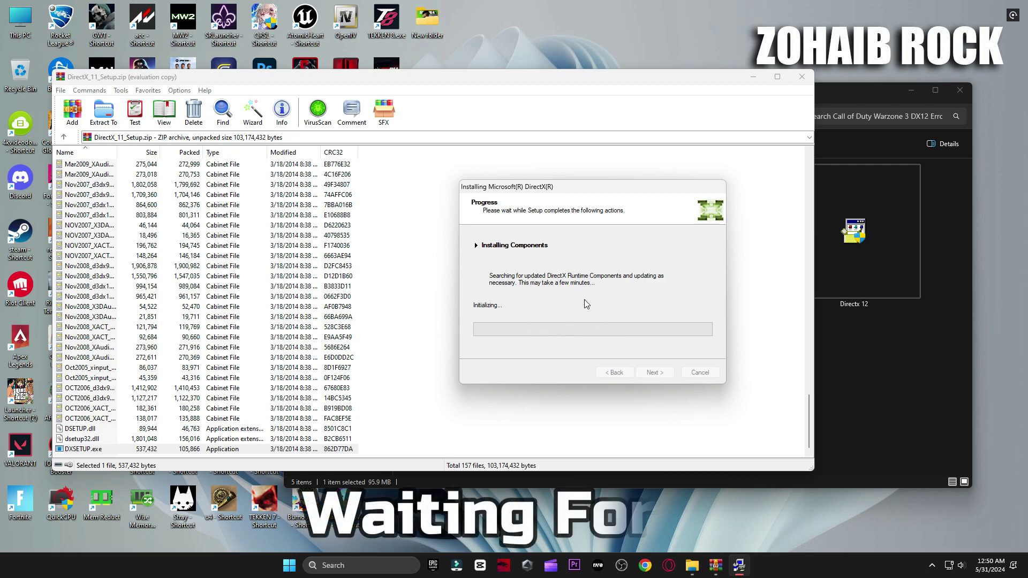
pyautogui.moveTo(608, 205); pyautogui.dragTo(616, 187)
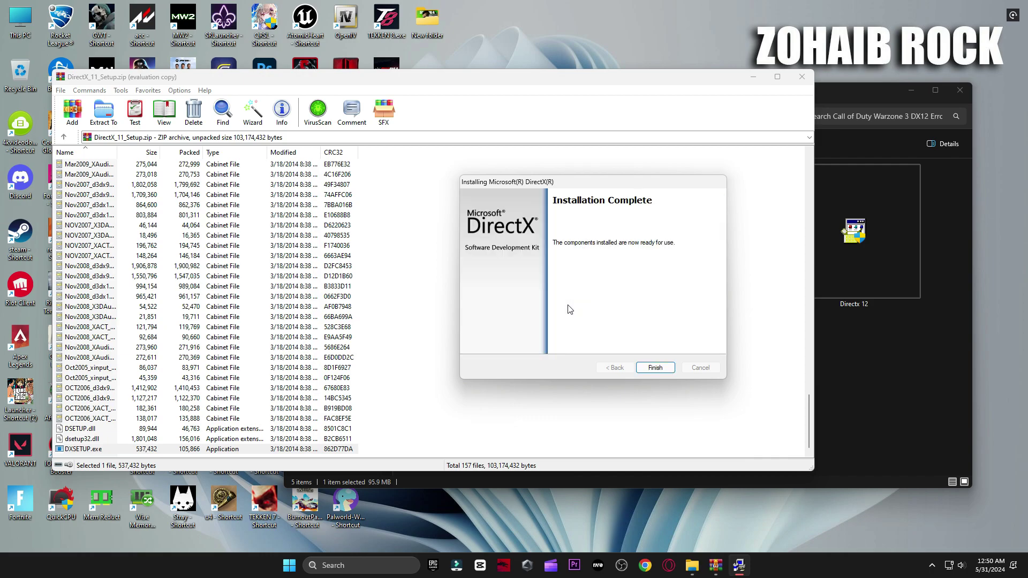
pyautogui.click(654, 367)
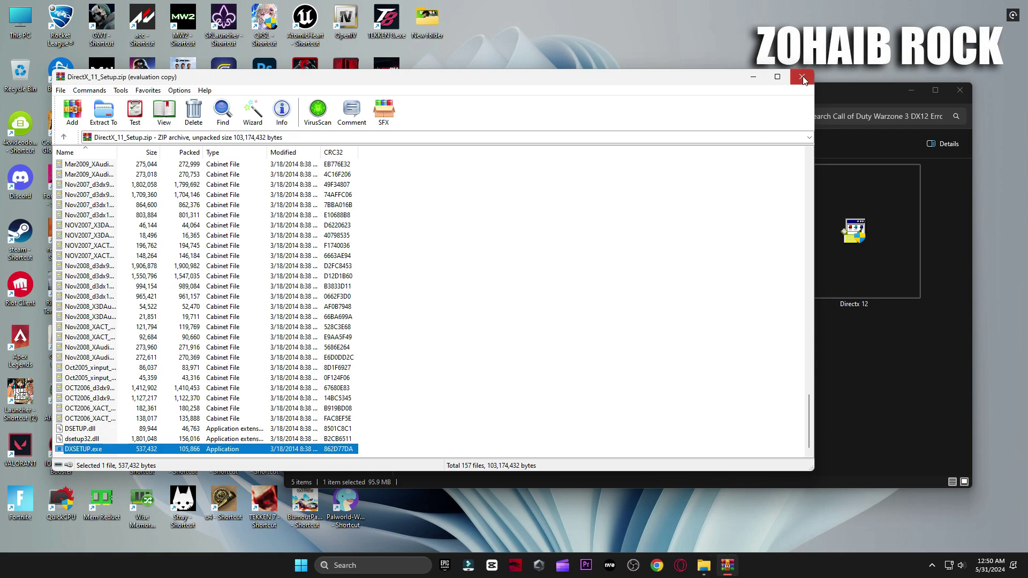
pyautogui.press('Escape')
# - Run the Directx 12 setup, accept the license agreement and finish the wizard
pyautogui.doubleClick(827, 261)
pyautogui.click(271, 279)
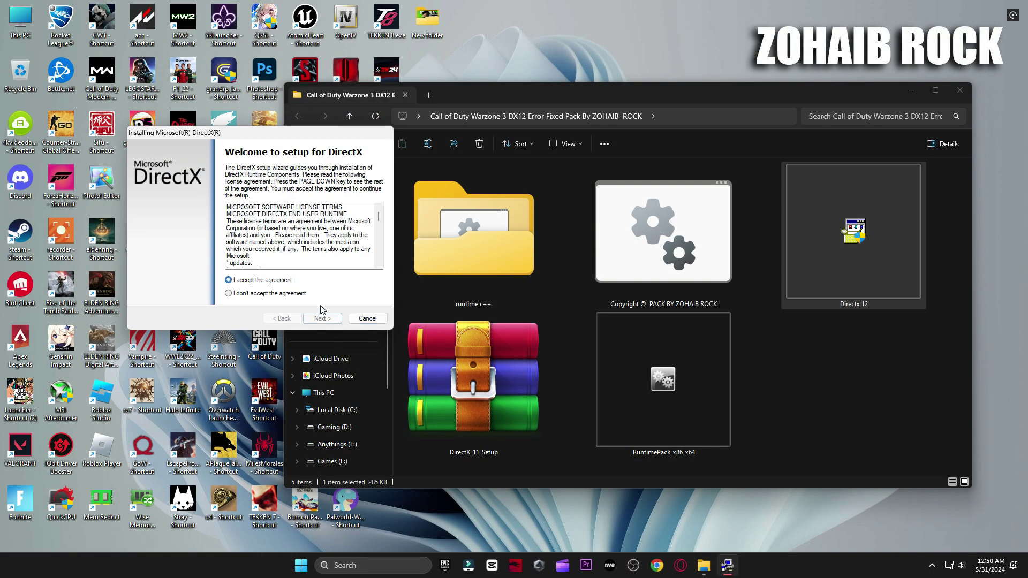
pyautogui.click(320, 317)
pyautogui.click(317, 318)
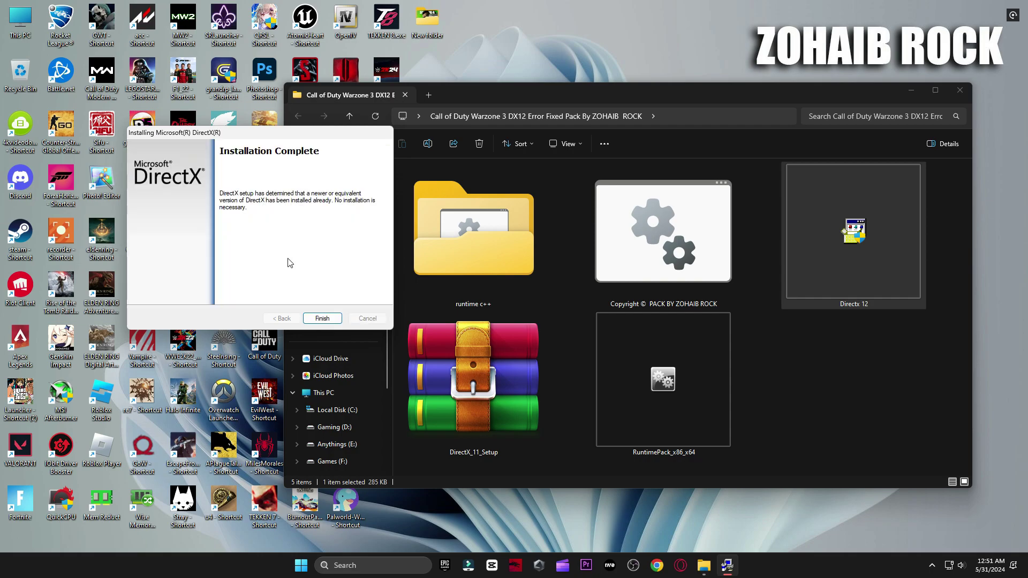
pyautogui.click(330, 317)
# - Install RuntimePack_x86_x64 and close the pack's folder
pyautogui.click(661, 377)
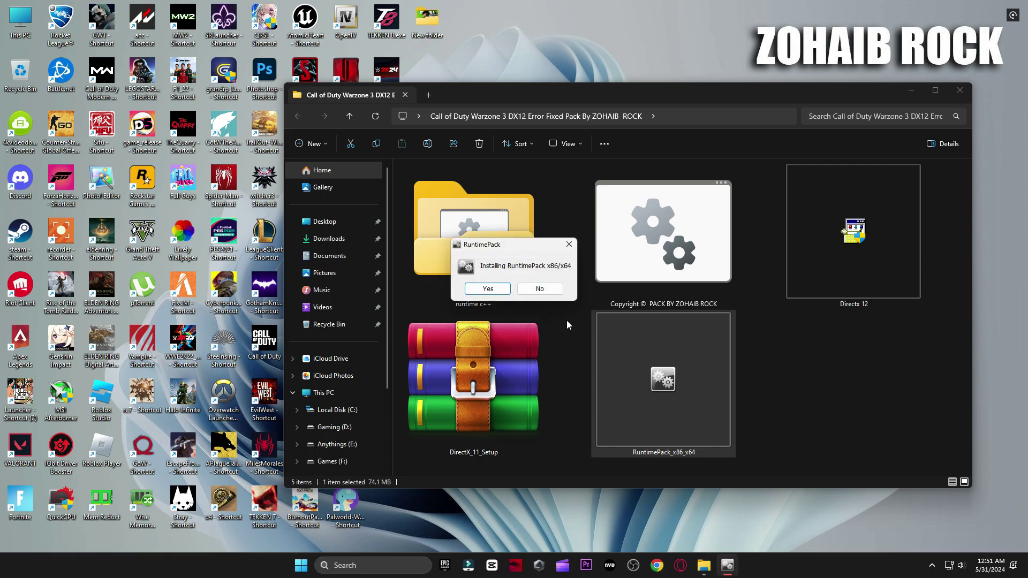
pyautogui.click(487, 288)
pyautogui.doubleClick(426, 184)
pyautogui.click(958, 92)
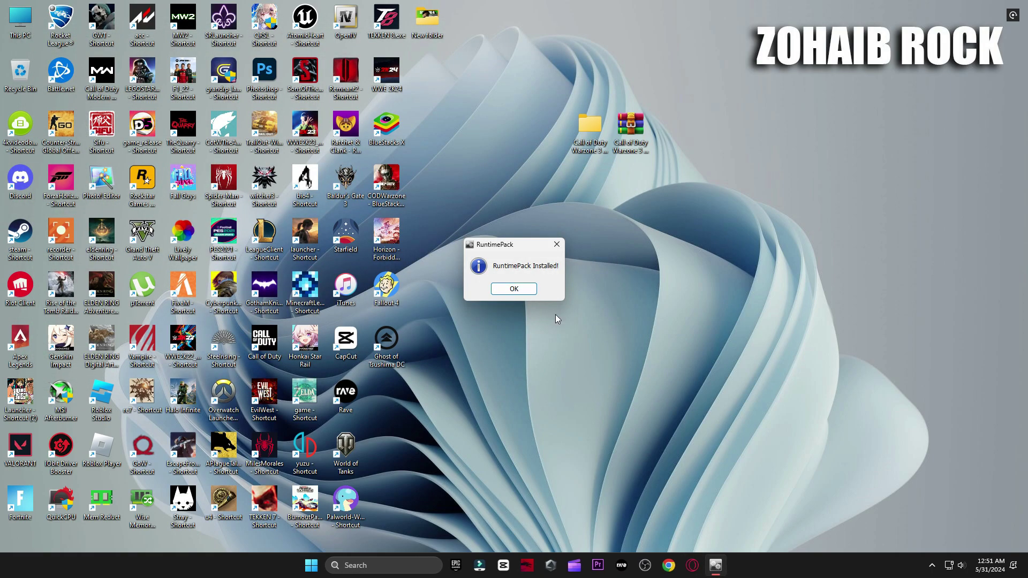
pyautogui.click(520, 289)
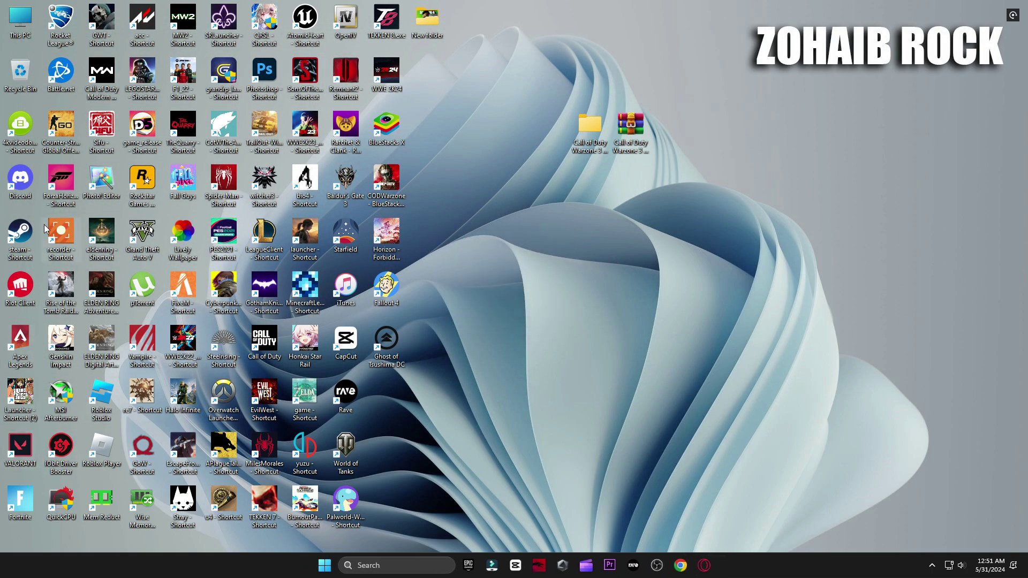
# - Open Battle.net and begin a Scan and Repair of the Call of Duty installation
pyautogui.doubleClick(63, 75)
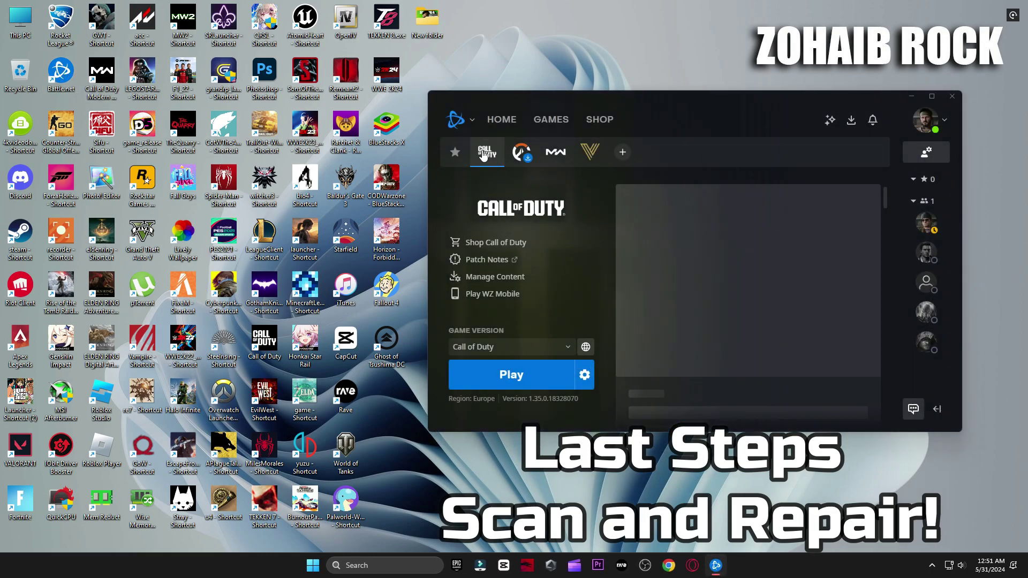
pyautogui.click(584, 375)
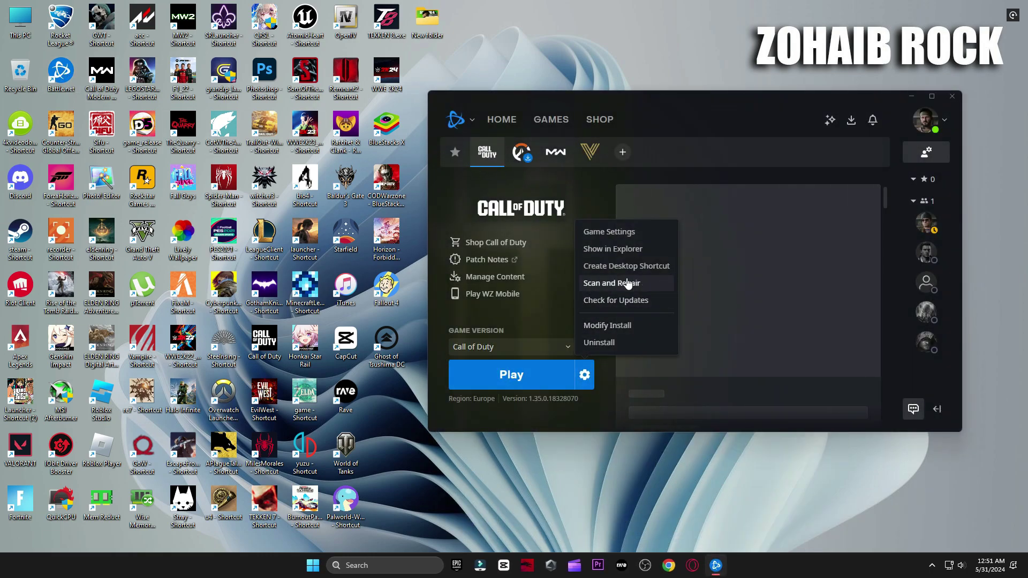
pyautogui.click(560, 161)
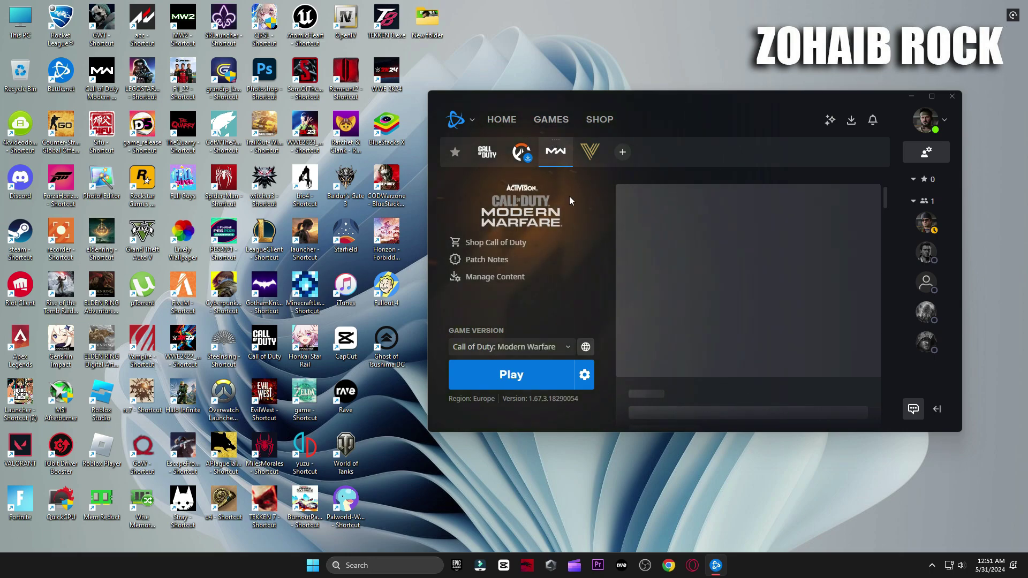
pyautogui.click(585, 375)
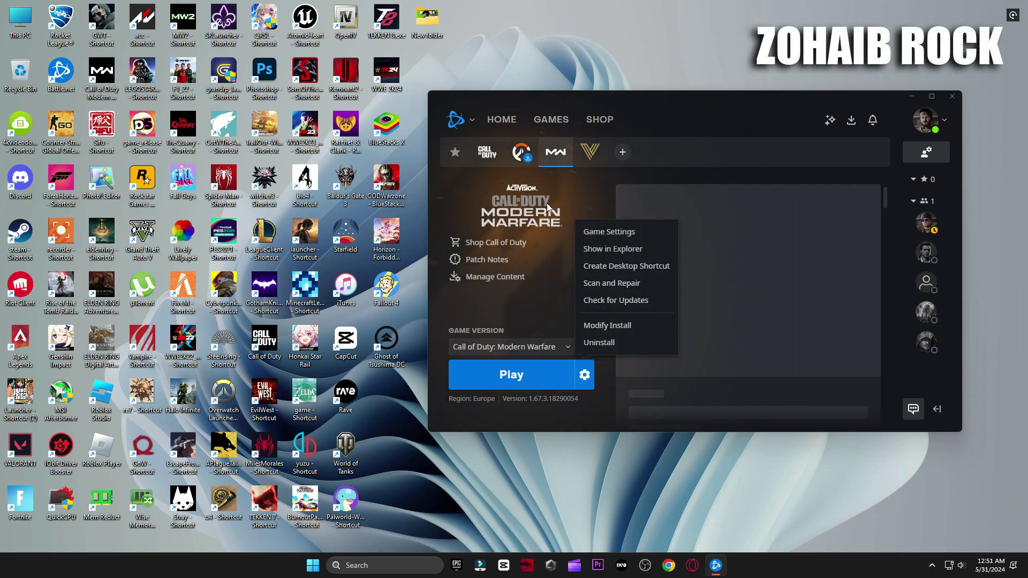
pyautogui.click(487, 152)
pyautogui.click(585, 374)
pyautogui.click(648, 289)
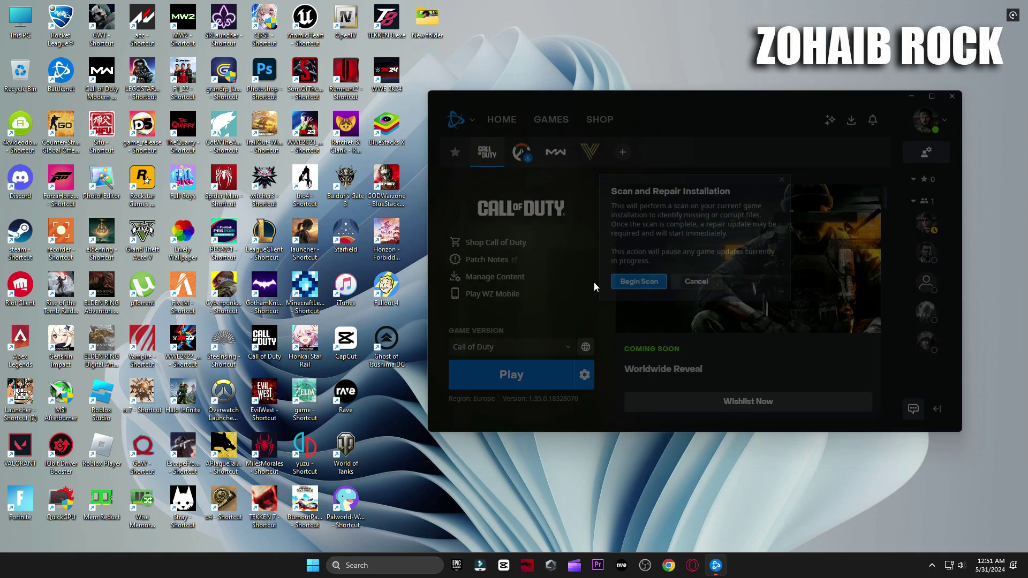
pyautogui.click(625, 288)
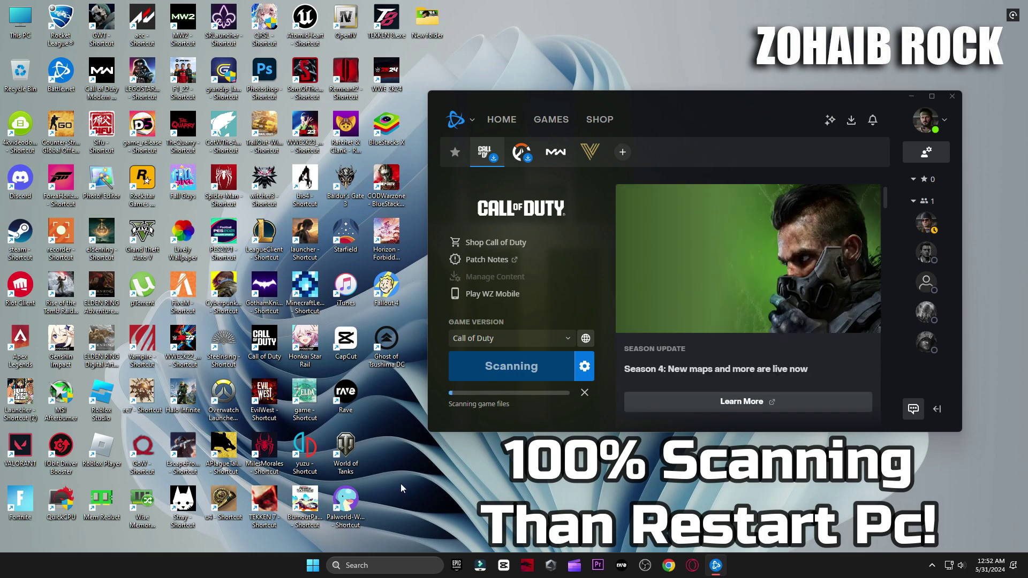
# - Open the power options for restarting the PC
pyautogui.click(318, 562)
pyautogui.click(648, 528)
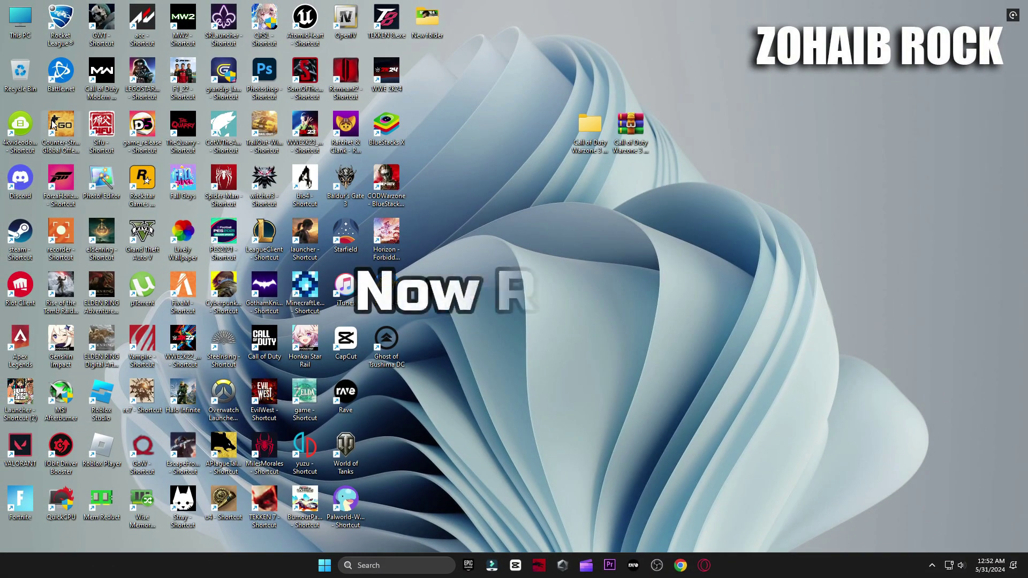
# - Launch Call of Duty from Battle.net without safe mode and continue past the Battle Pass to the HQ screen
pyautogui.doubleClick(65, 76)
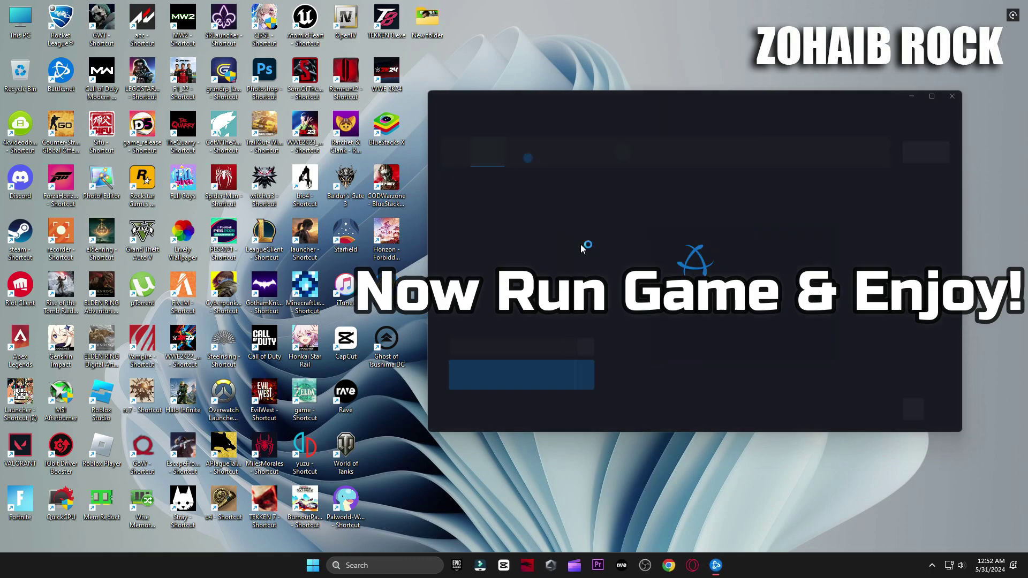
pyautogui.click(555, 152)
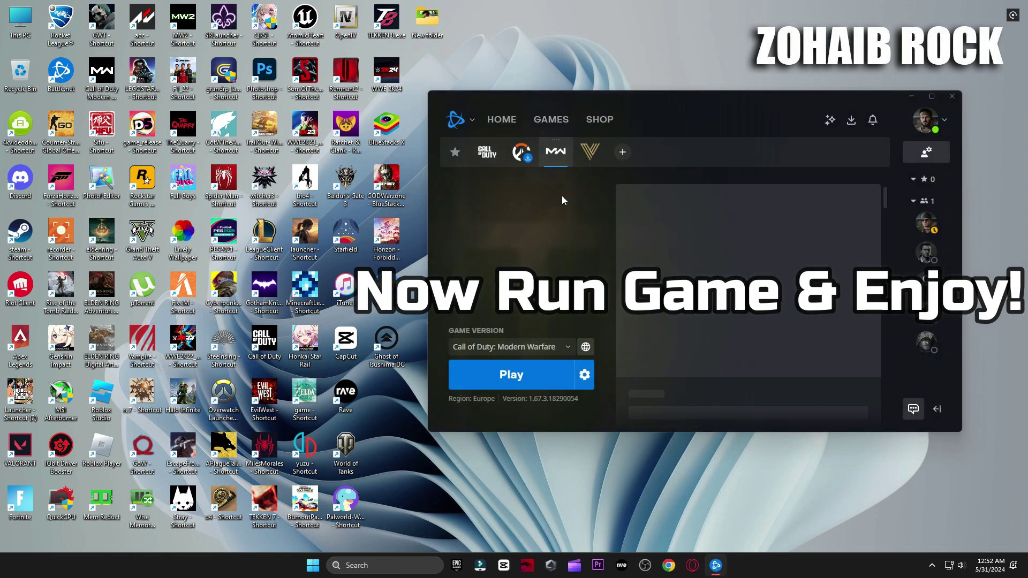
pyautogui.click(487, 152)
pyautogui.click(513, 375)
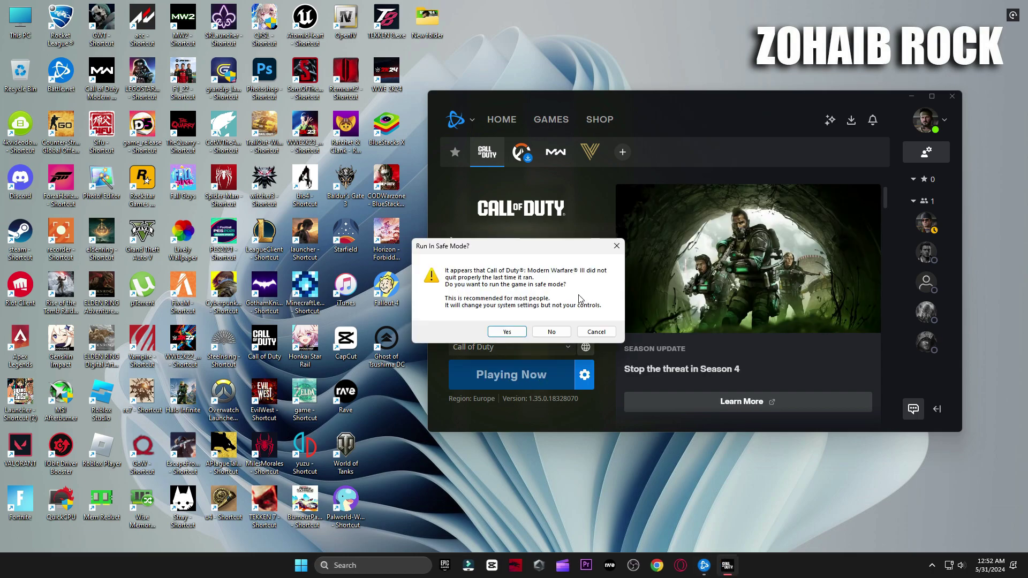
pyautogui.click(551, 331)
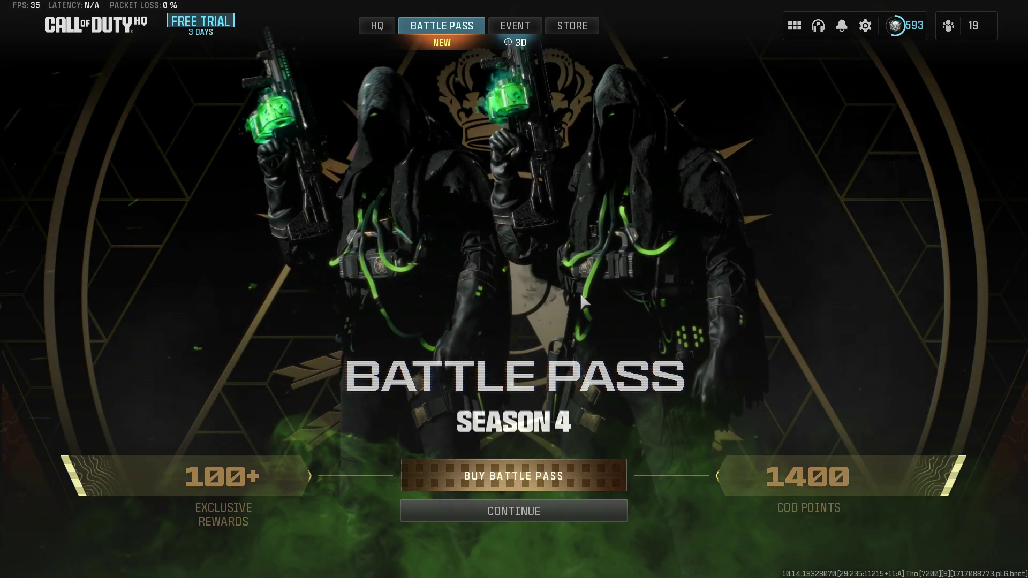
pyautogui.click(516, 510)
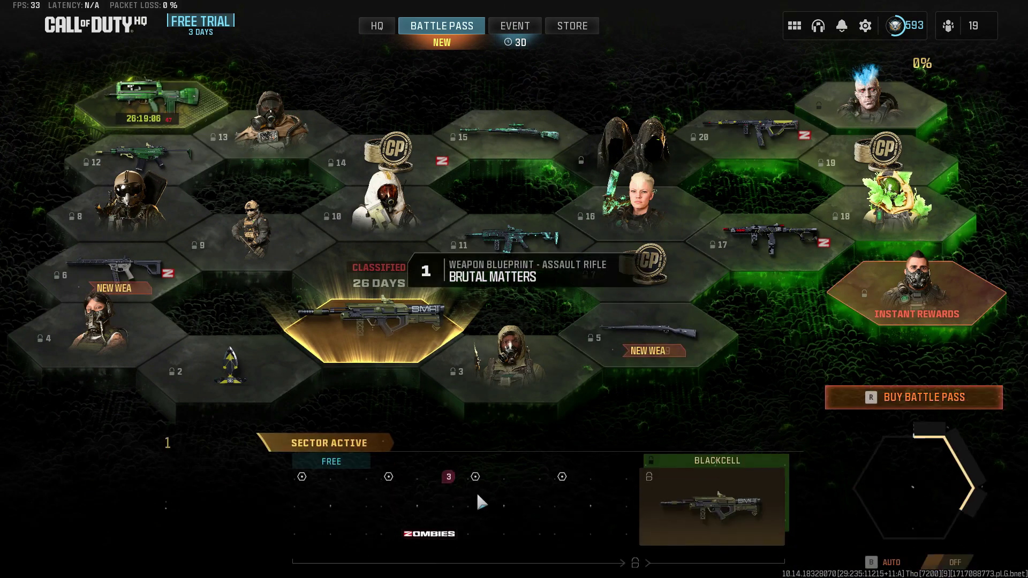
pyautogui.click(377, 29)
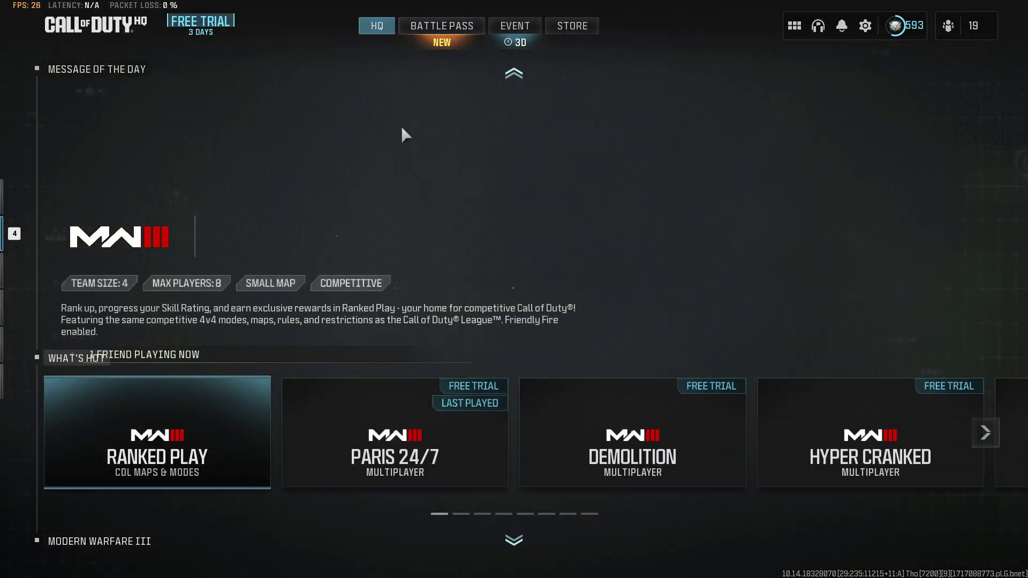